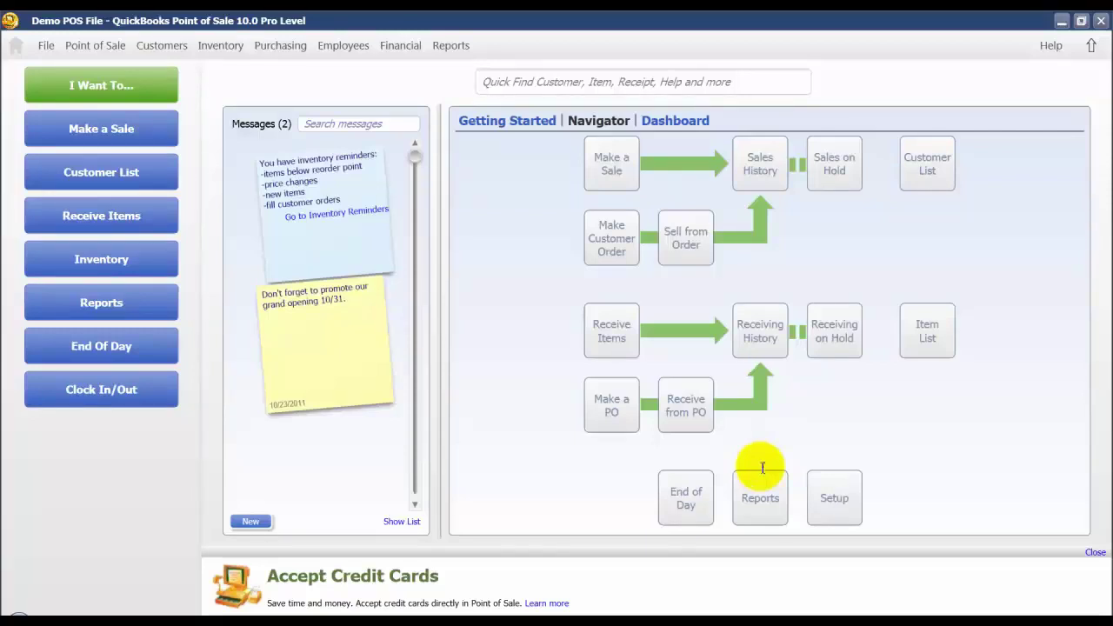
Step: Open the Company Preferences window via File > Preferences > Company
left_click(47, 48)
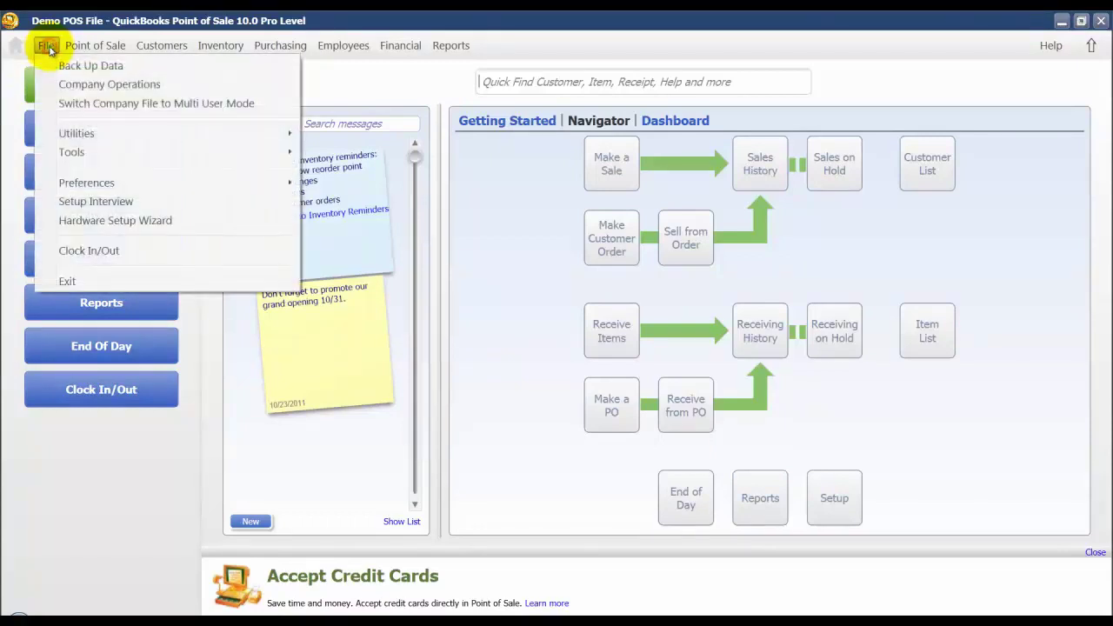
mouse_move(87, 183)
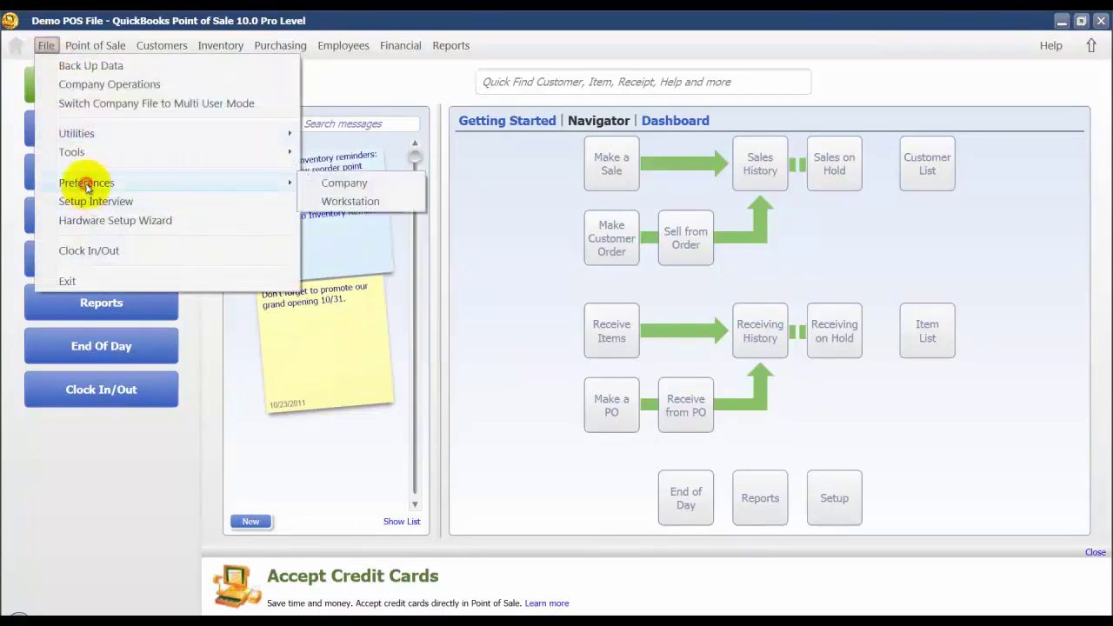
left_click(371, 185)
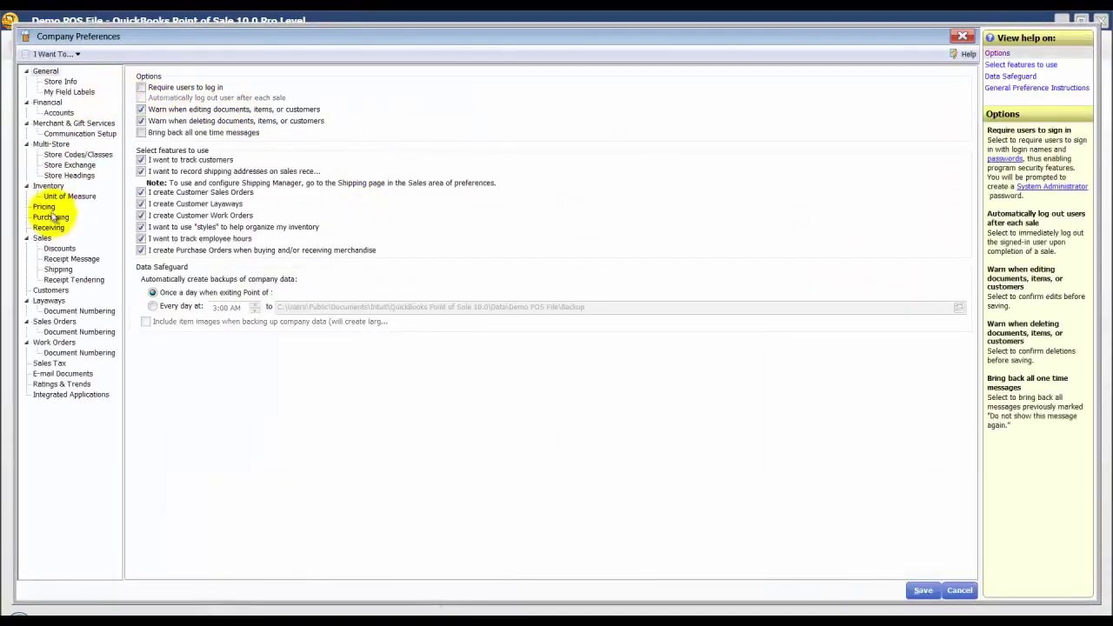
Step: On the Unit of Measure page, enable multiple units for inventory, non-inventory and service items
left_click(87, 199)
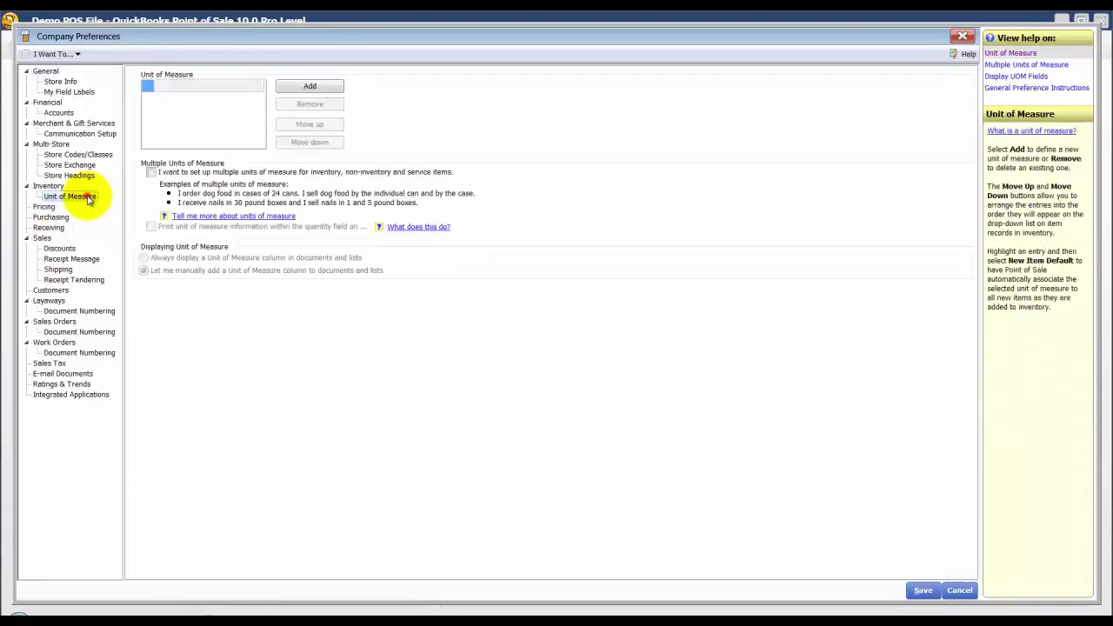
left_click(151, 172)
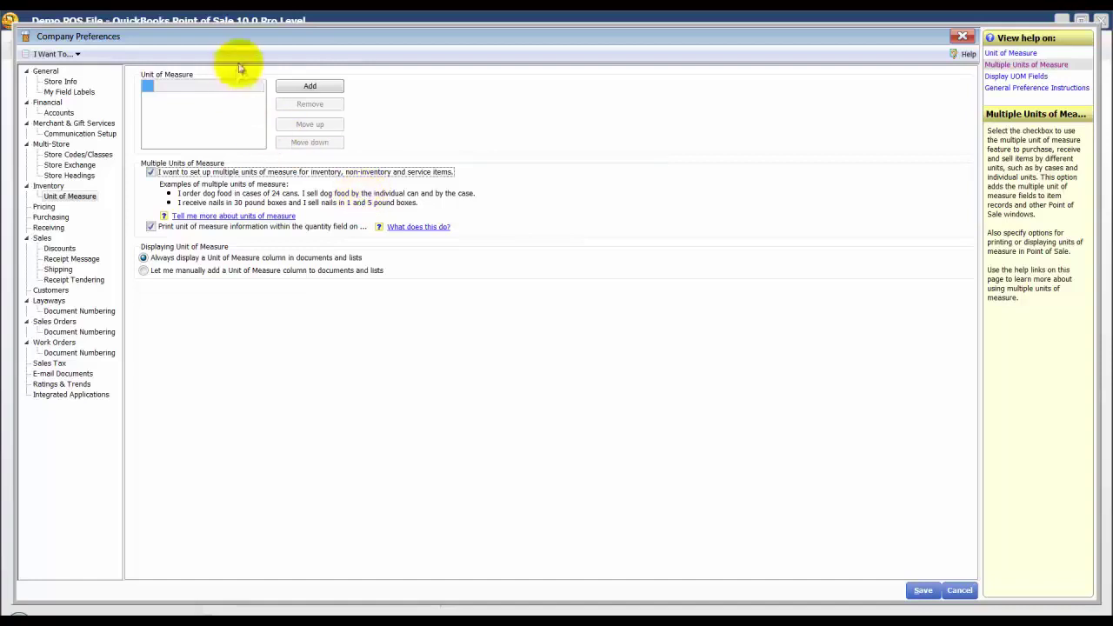
Step: Add the units 30 lb, 5 lb and lb, then save the preferences
left_click(325, 88)
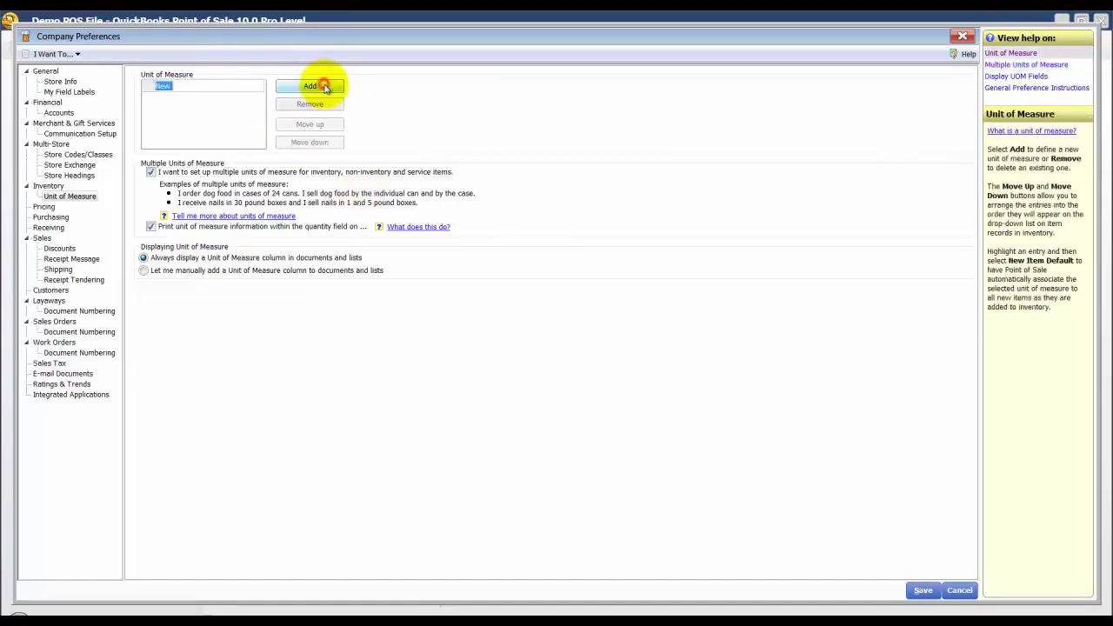
type("30 lb")
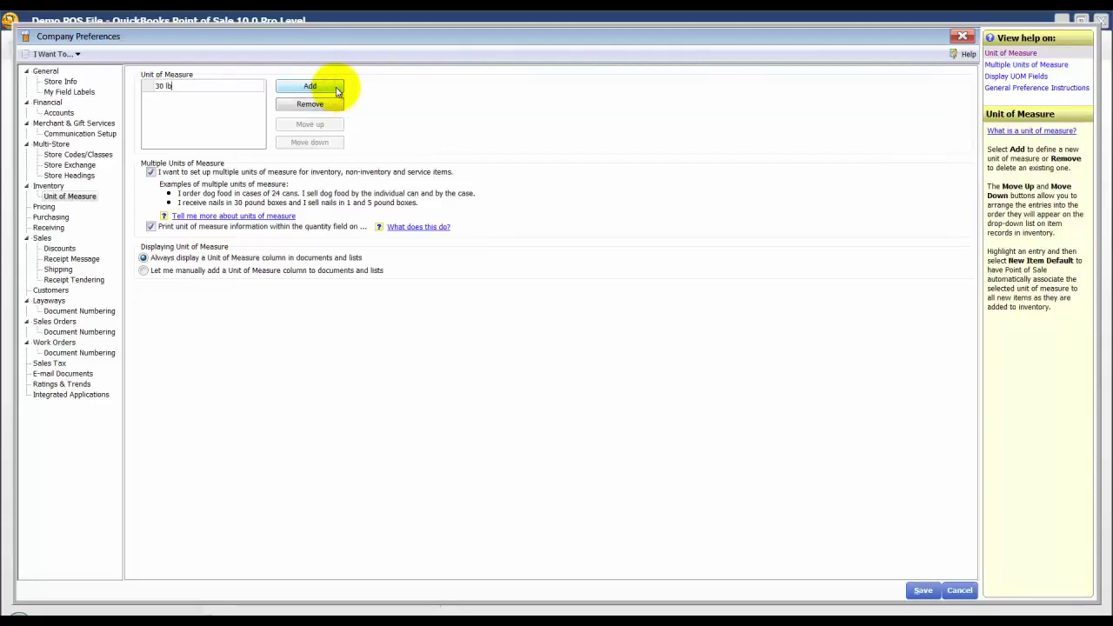
left_click(313, 86)
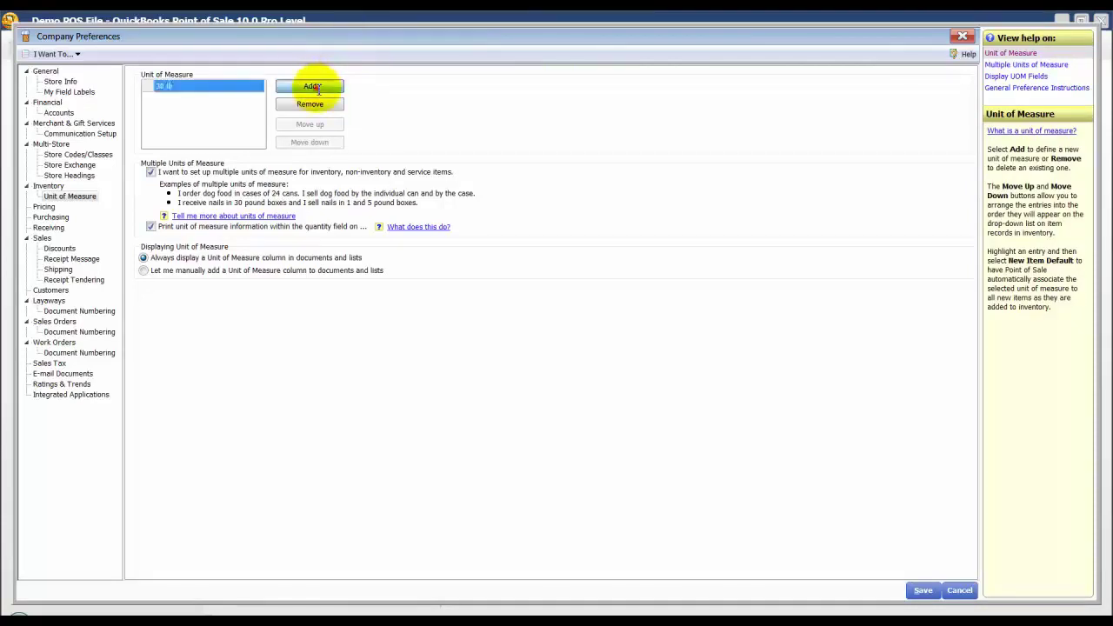
type("5")
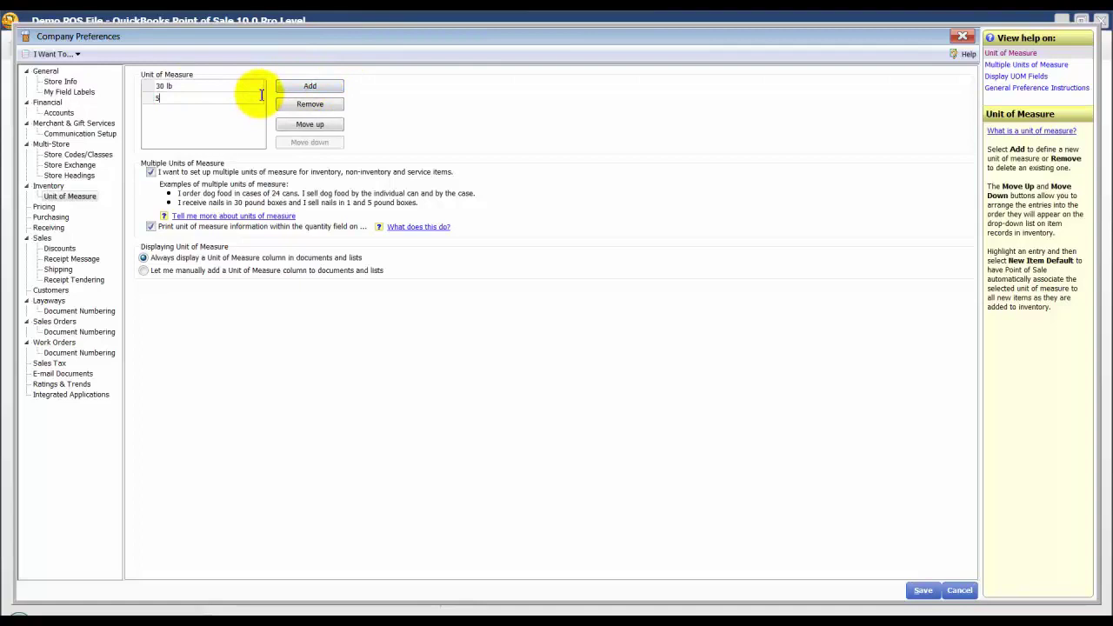
type(" lb")
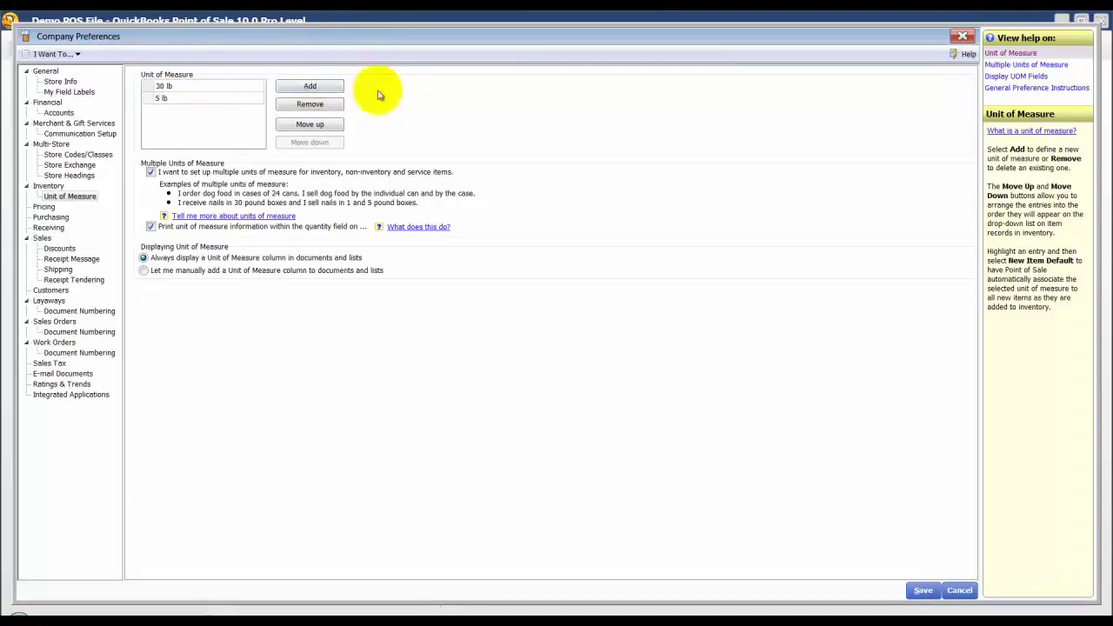
left_click(328, 86)
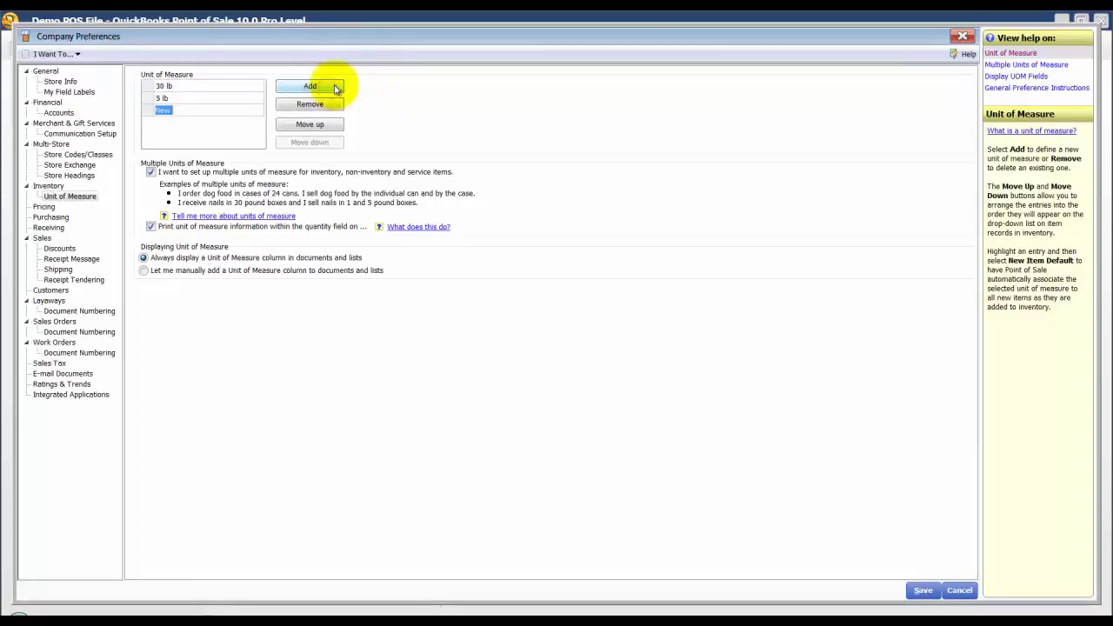
key("BackSpace")
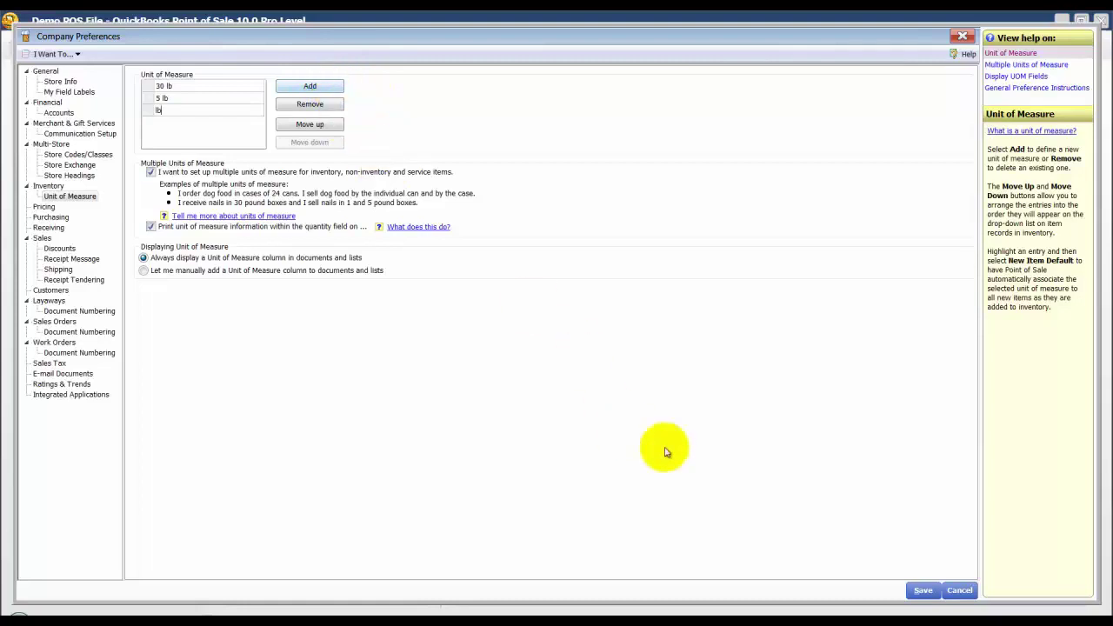
left_click(922, 592)
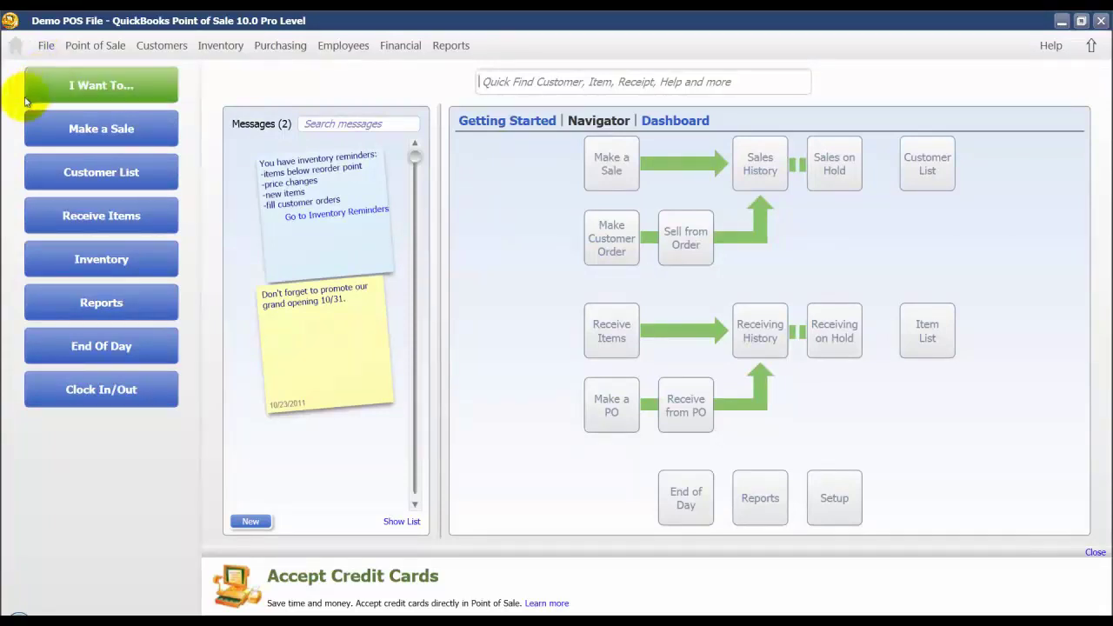
Step: Add a new inventory item named Nails, department Supplies, with description Nails
left_click(109, 263)
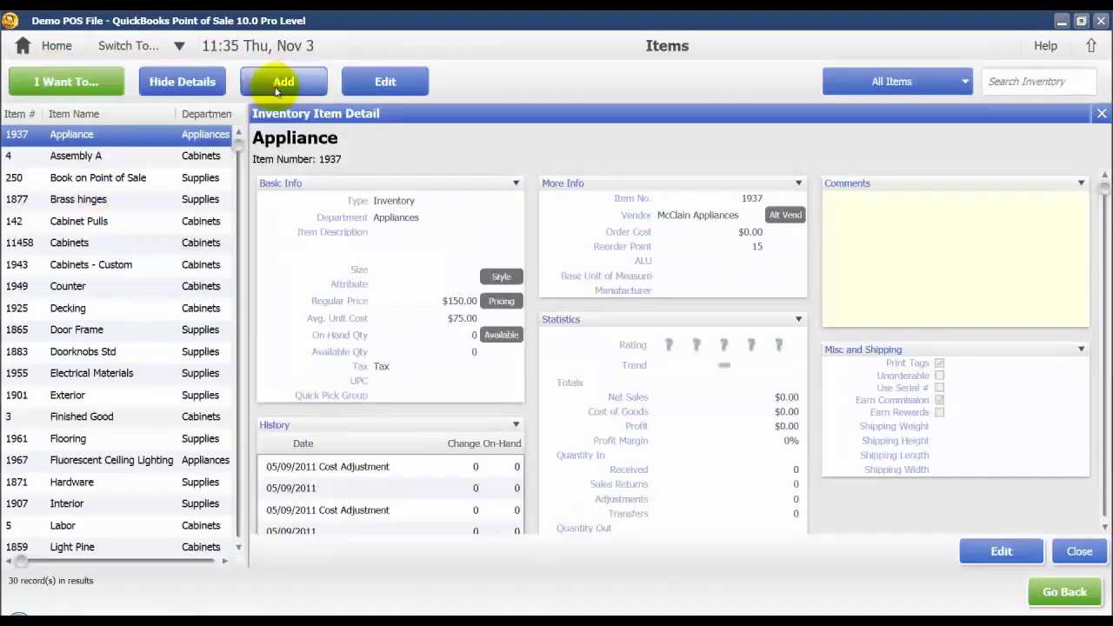
left_click(278, 85)
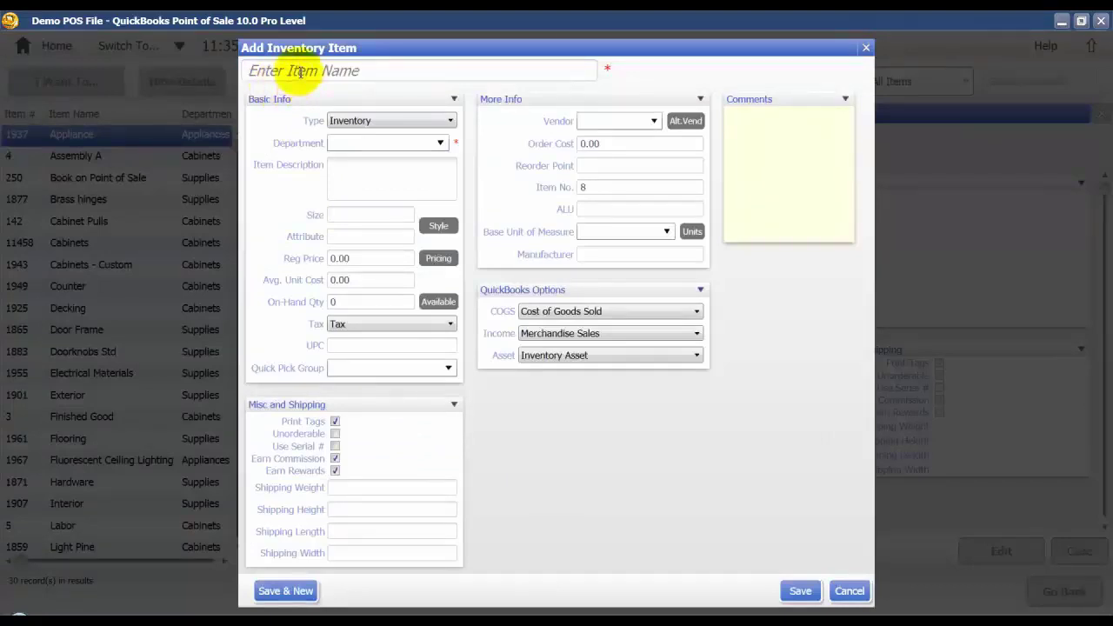
type("Nails")
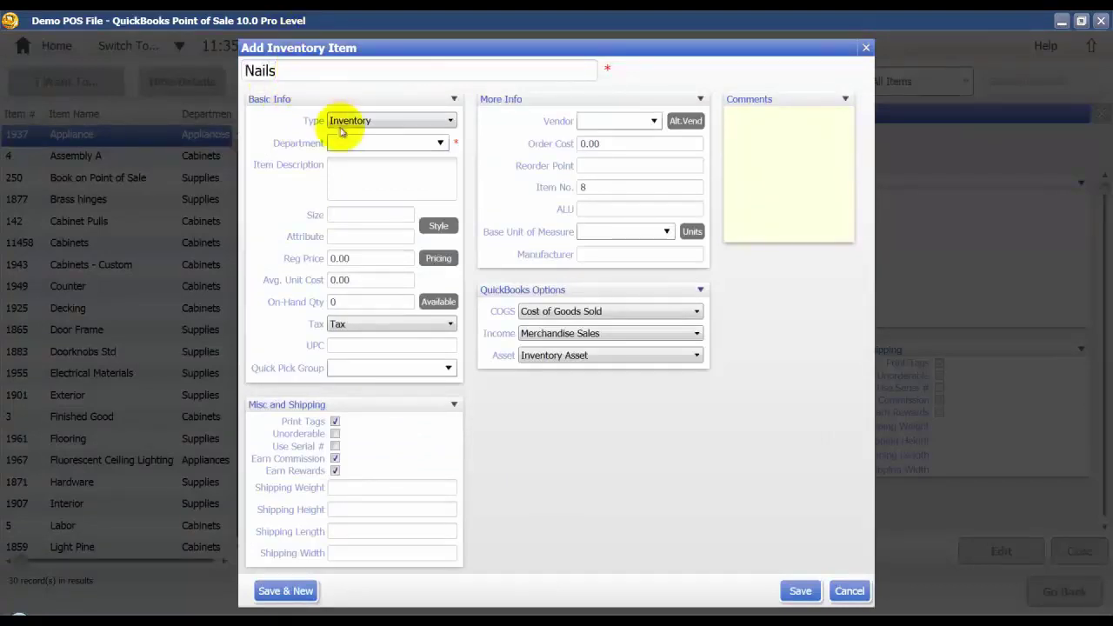
left_click(439, 143)
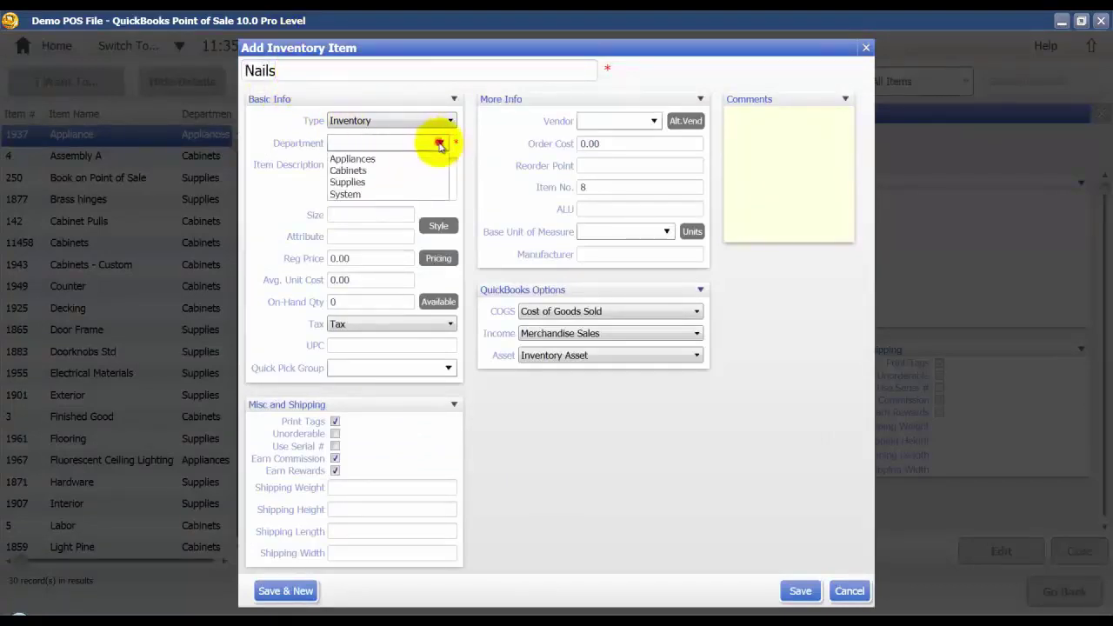
left_click(351, 182)
left_click(362, 172)
type("Nail")
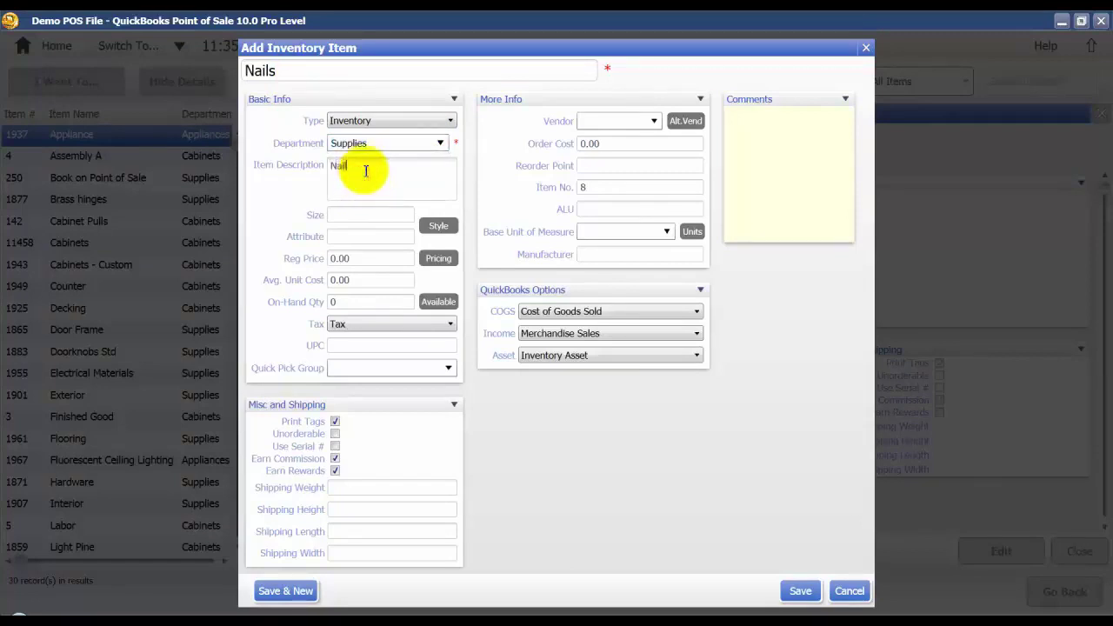
type("s")
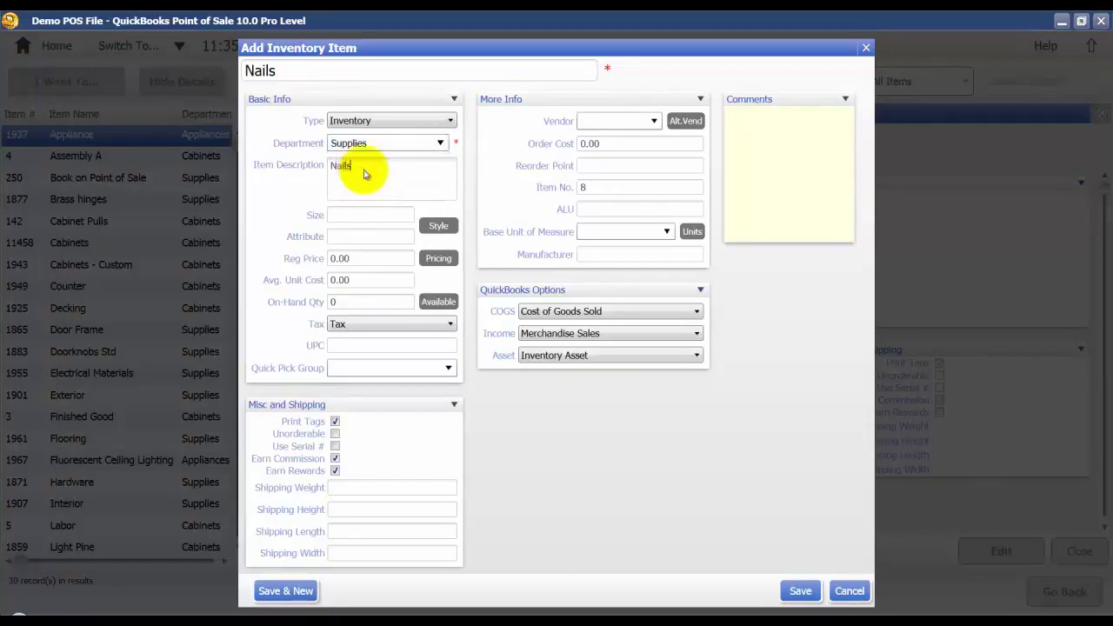
Step: Set lb as the base unit for Nails
left_click(695, 231)
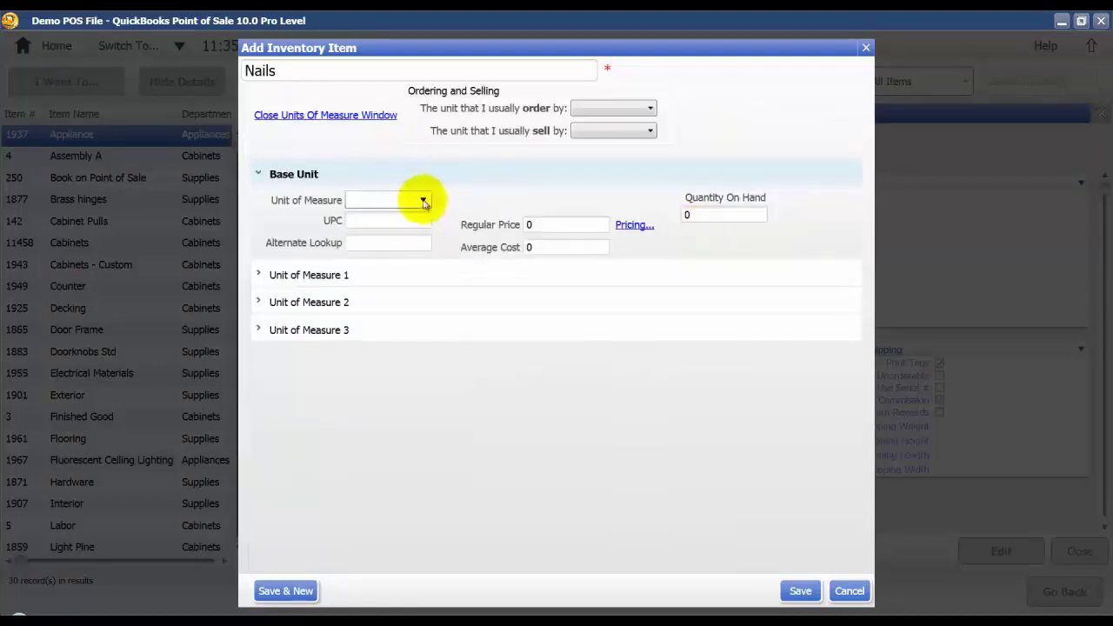
left_click(424, 201)
left_click(356, 241)
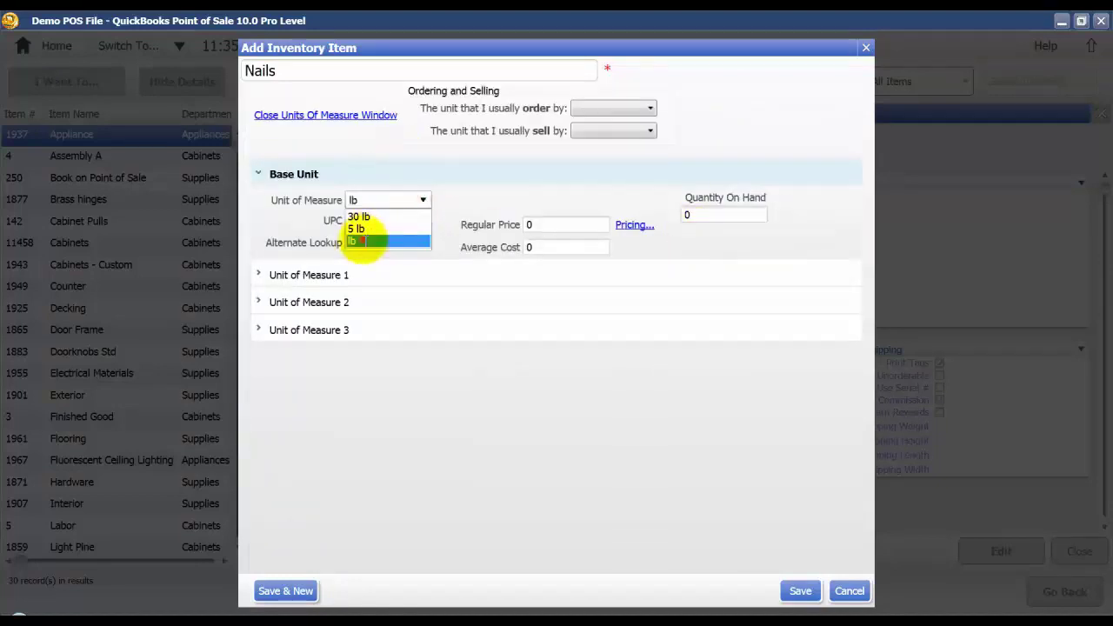
left_click(550, 224)
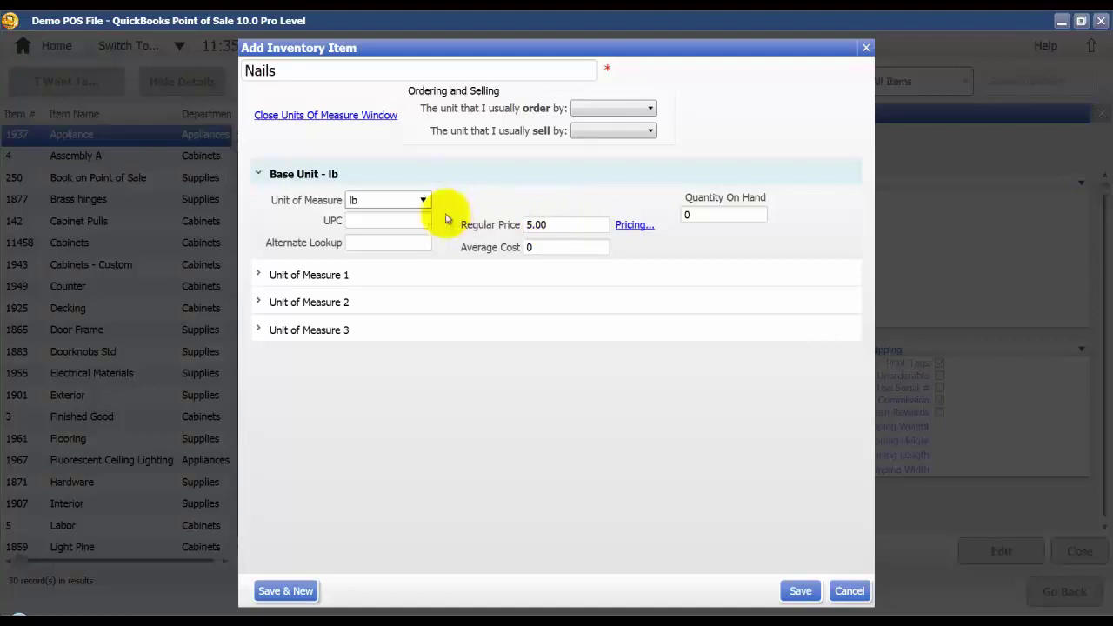
Step: Add a 5 lb unit equal to 5 base units, priced 20.00
left_click(294, 276)
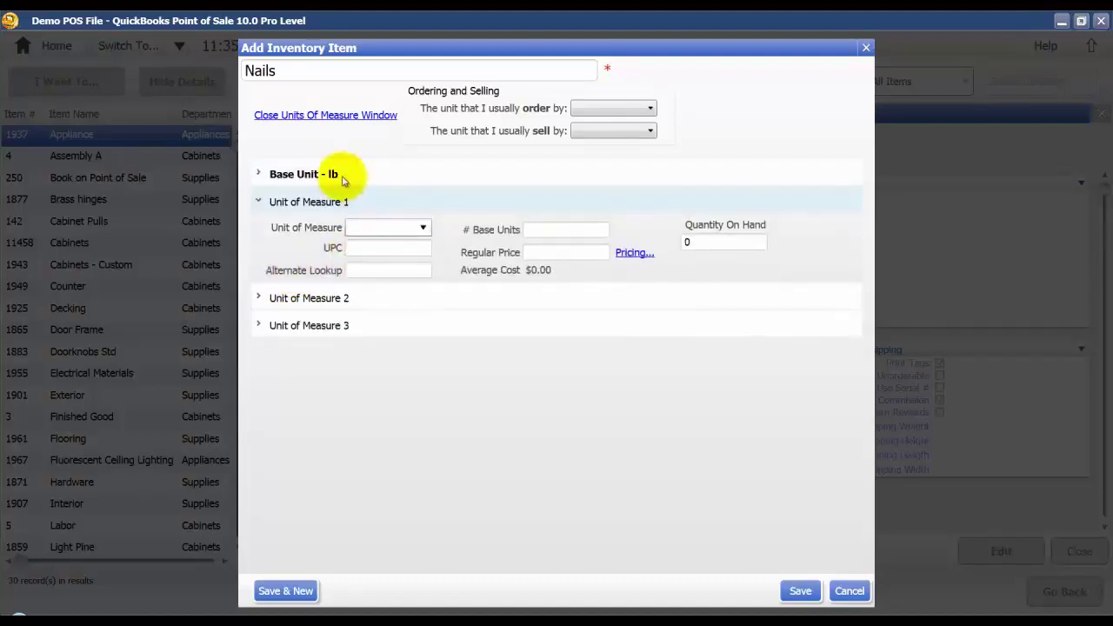
left_click(423, 227)
left_click(358, 256)
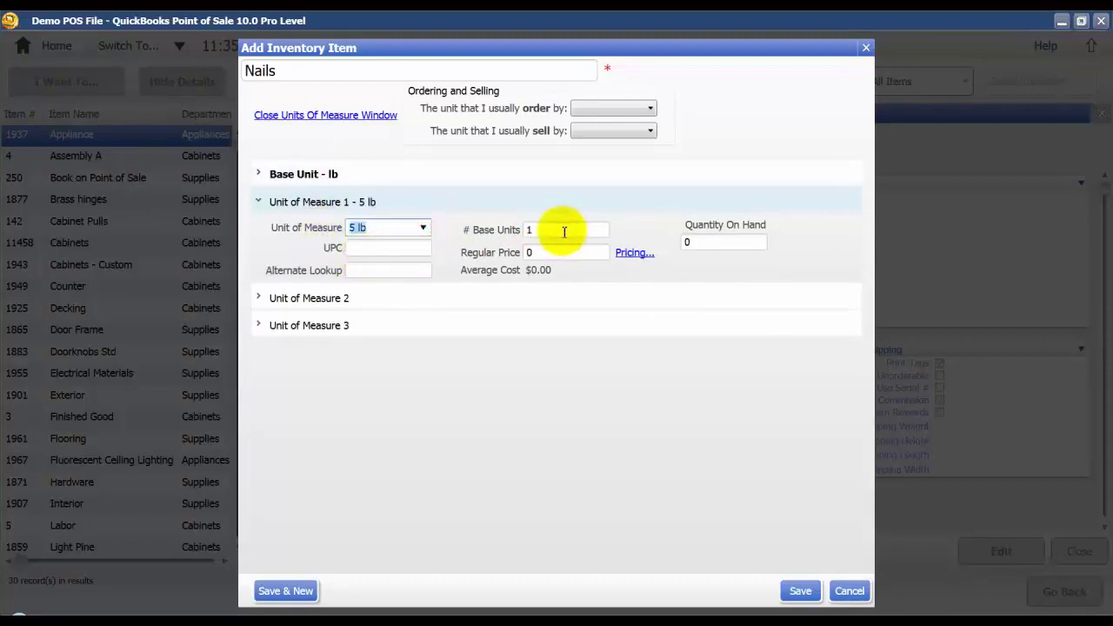
left_click(552, 229)
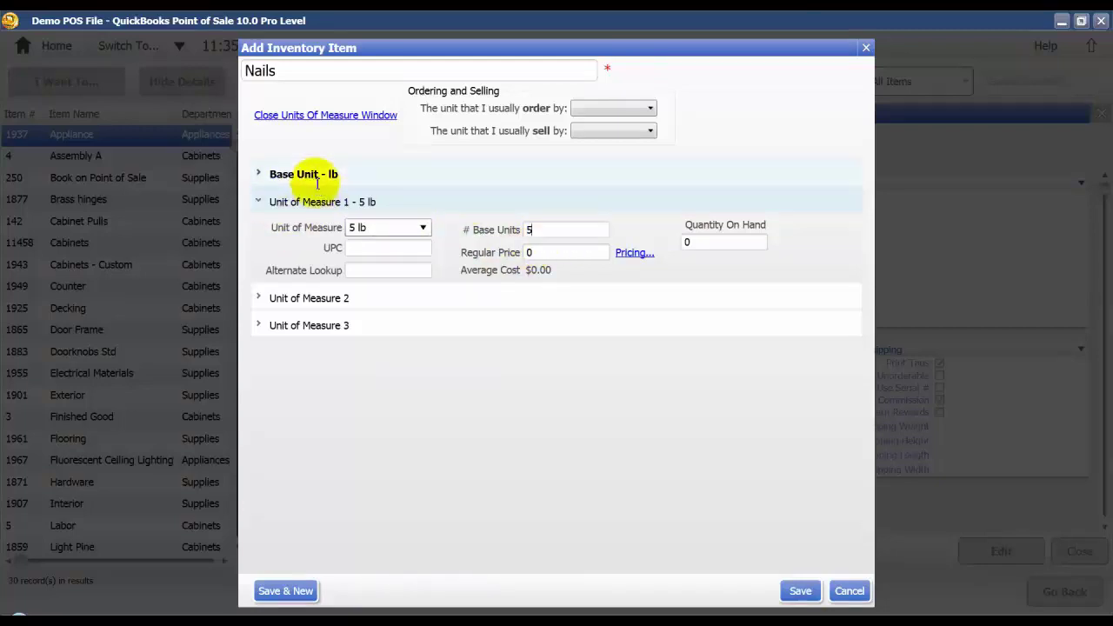
left_click(558, 253)
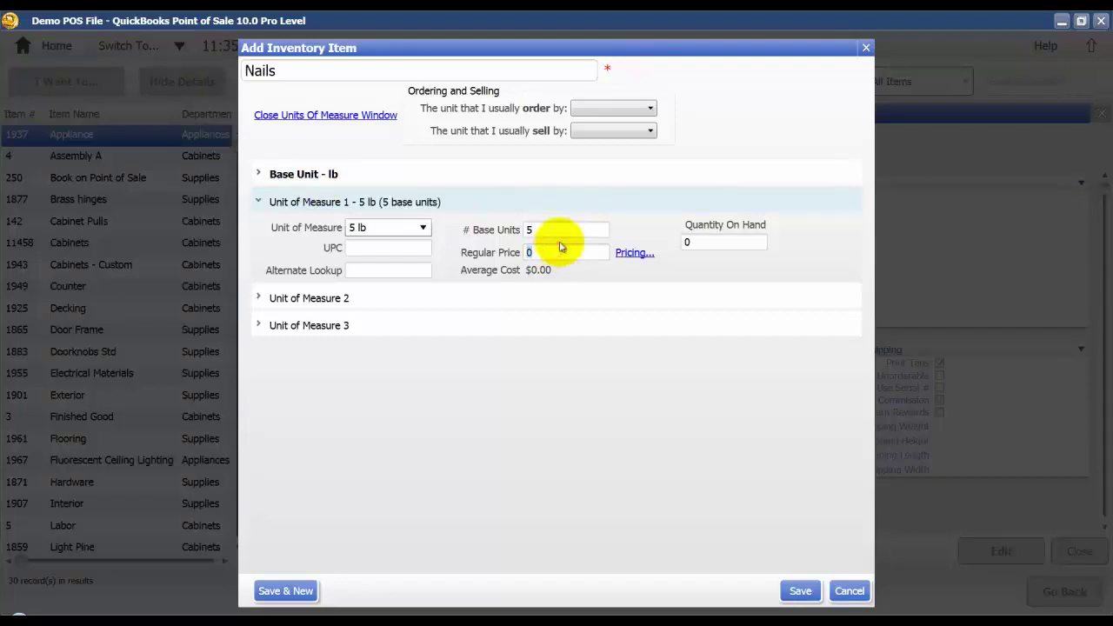
type("20.00")
left_click(302, 299)
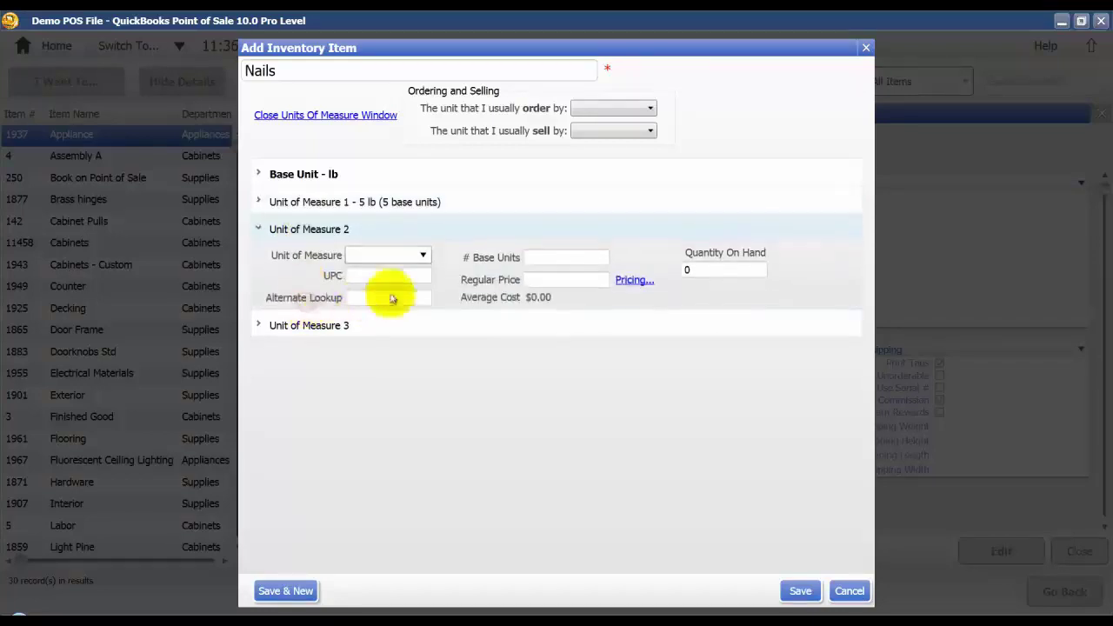
Step: Define the second unit as 30 lb, equal to 30 base units
left_click(423, 255)
left_click(357, 273)
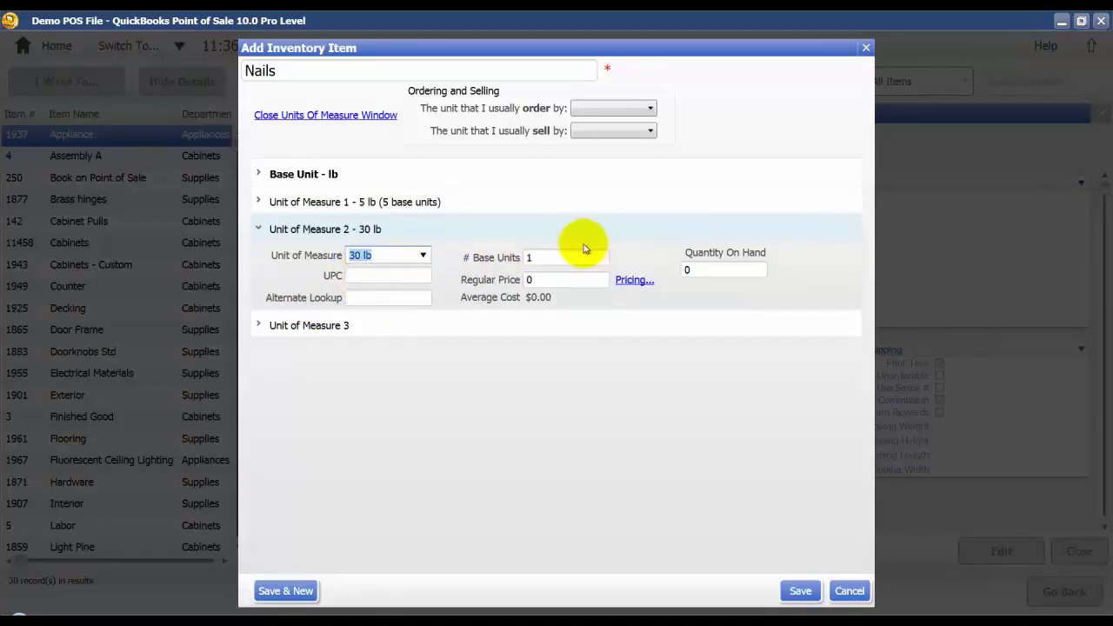
left_click(539, 255)
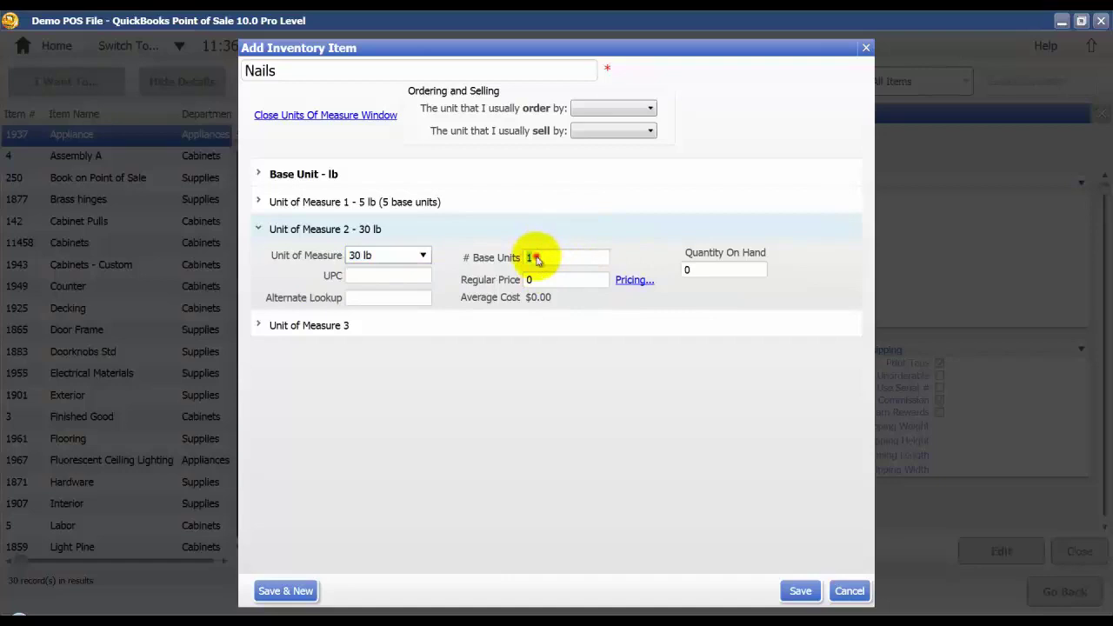
type("30")
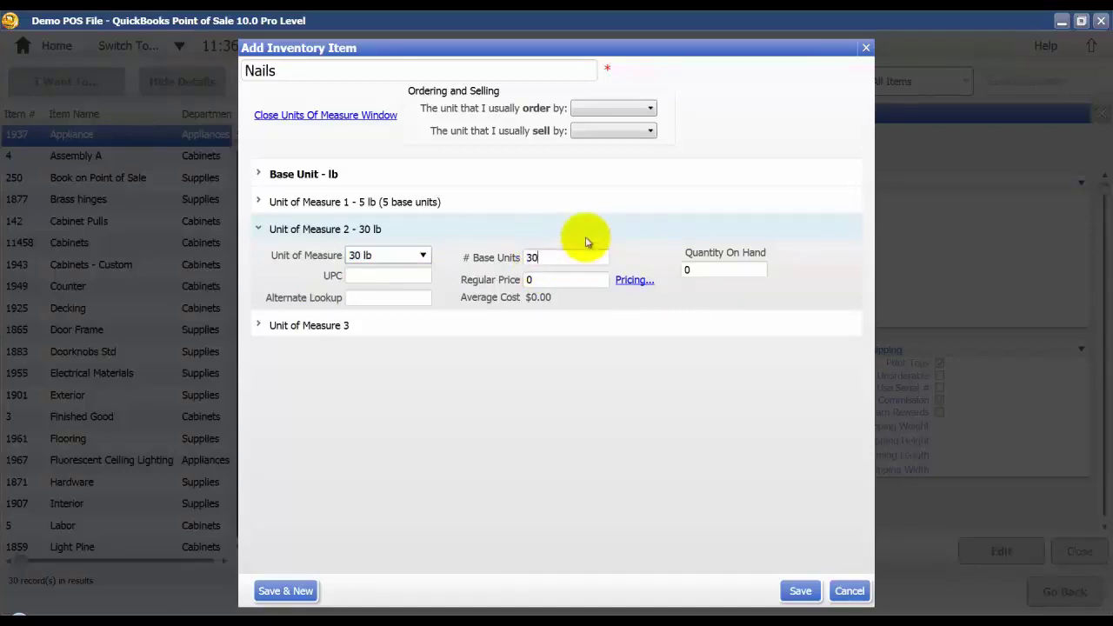
left_click(368, 278)
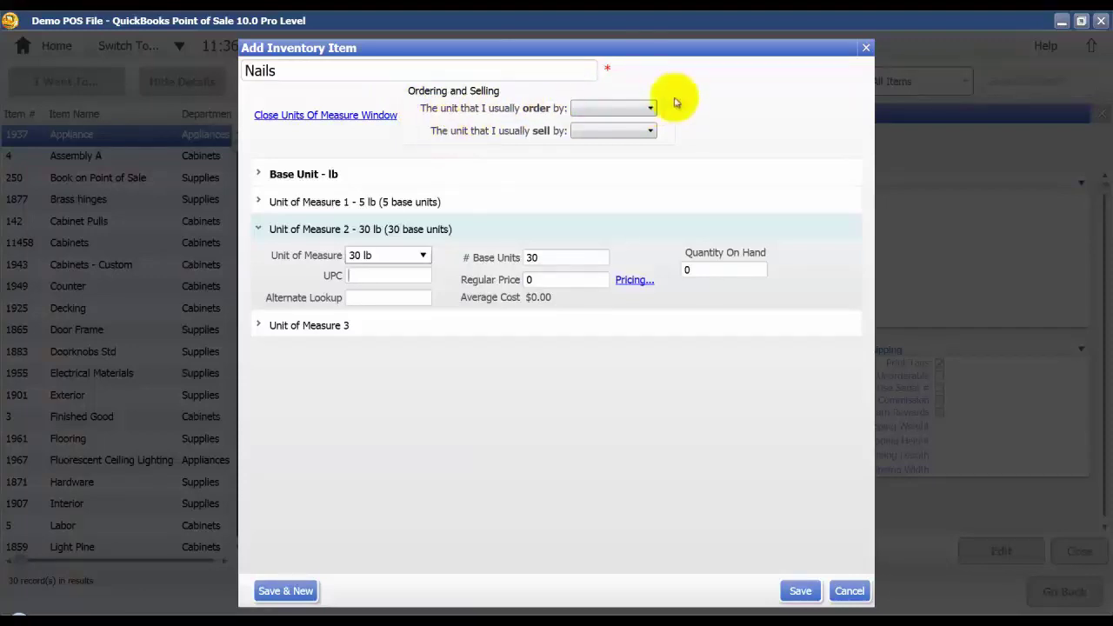
Step: Make 30 lb the order-by unit, keeping the current $0.00 order cost
left_click(649, 108)
left_click(605, 150)
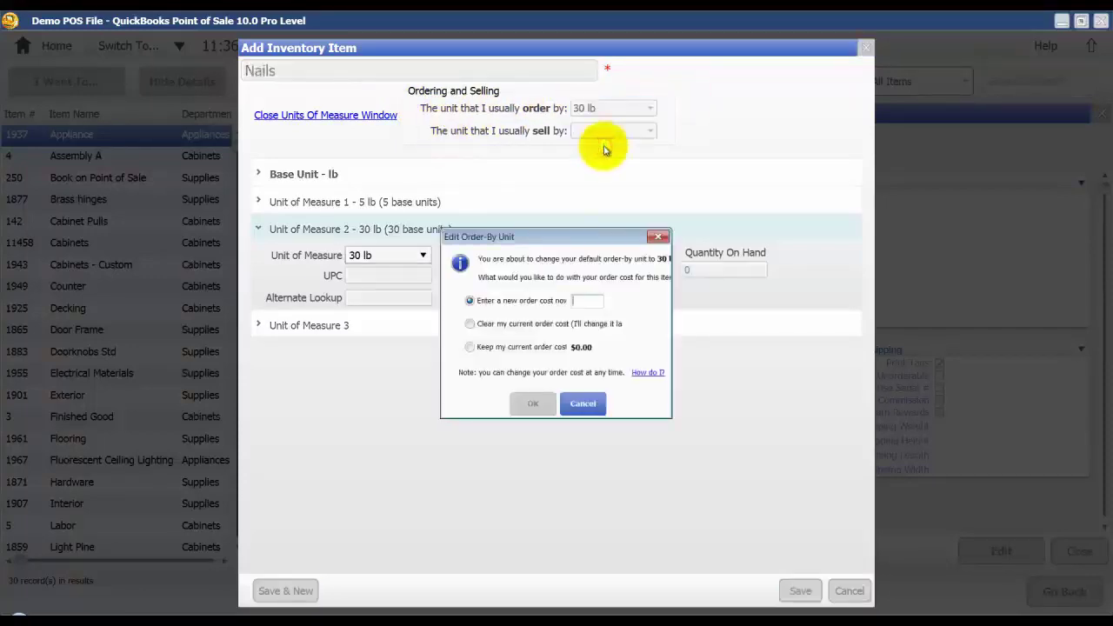
left_click(472, 348)
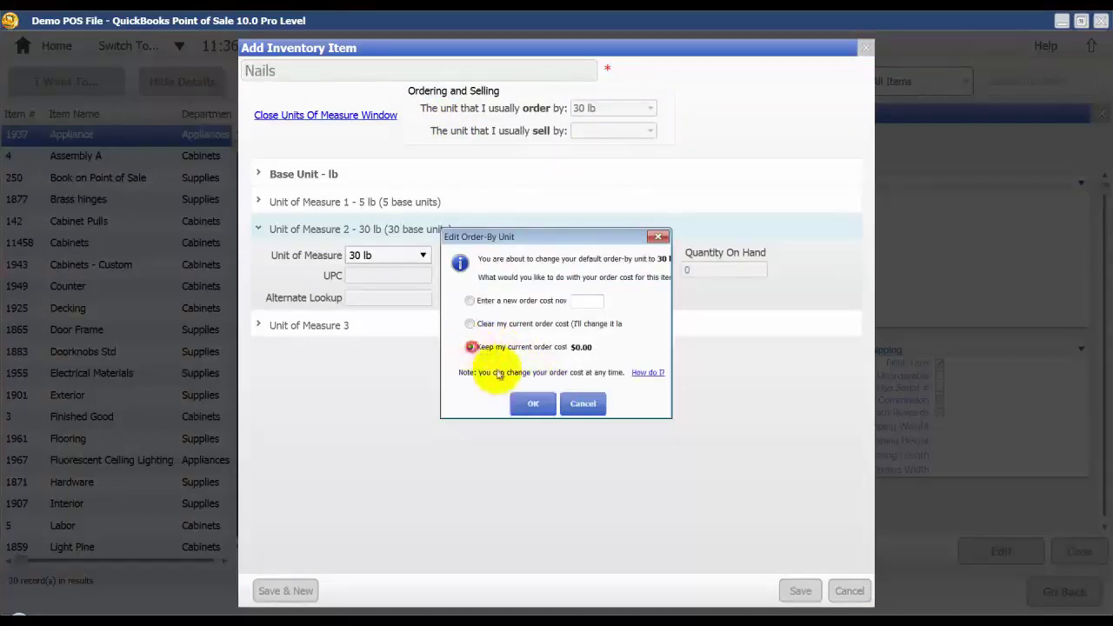
left_click(532, 405)
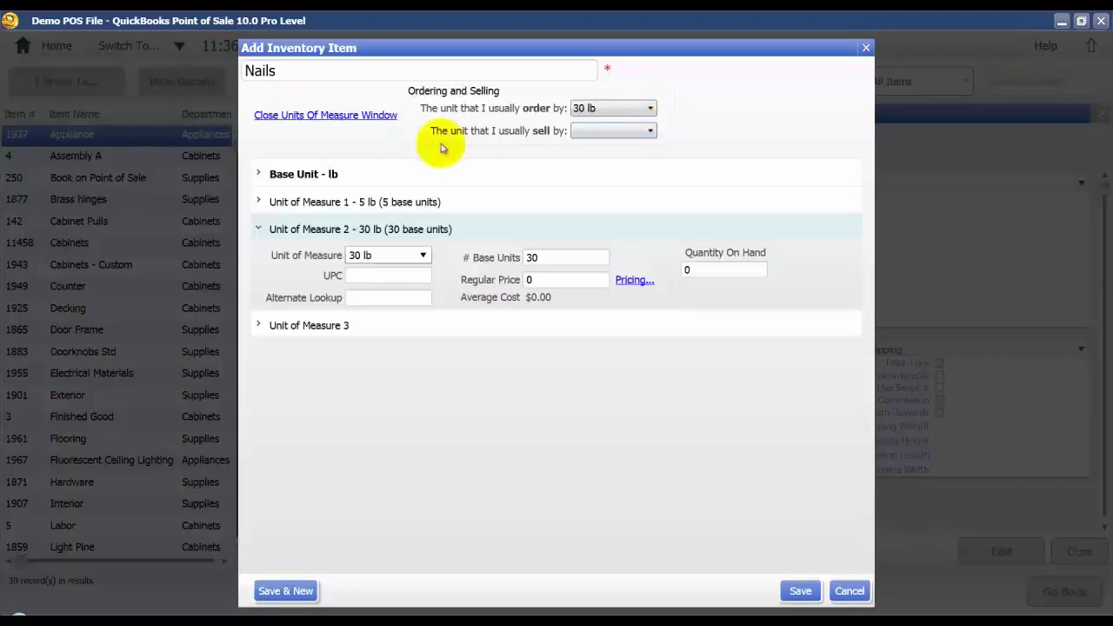
Step: Make lb the sell-by unit and save the Nails item
left_click(651, 131)
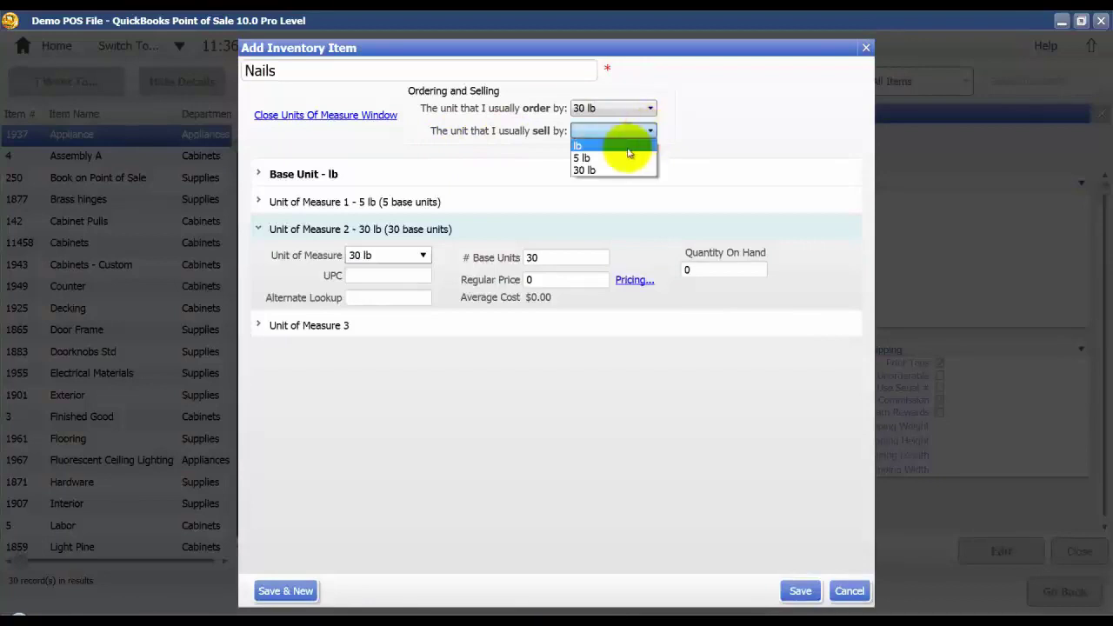
left_click(628, 146)
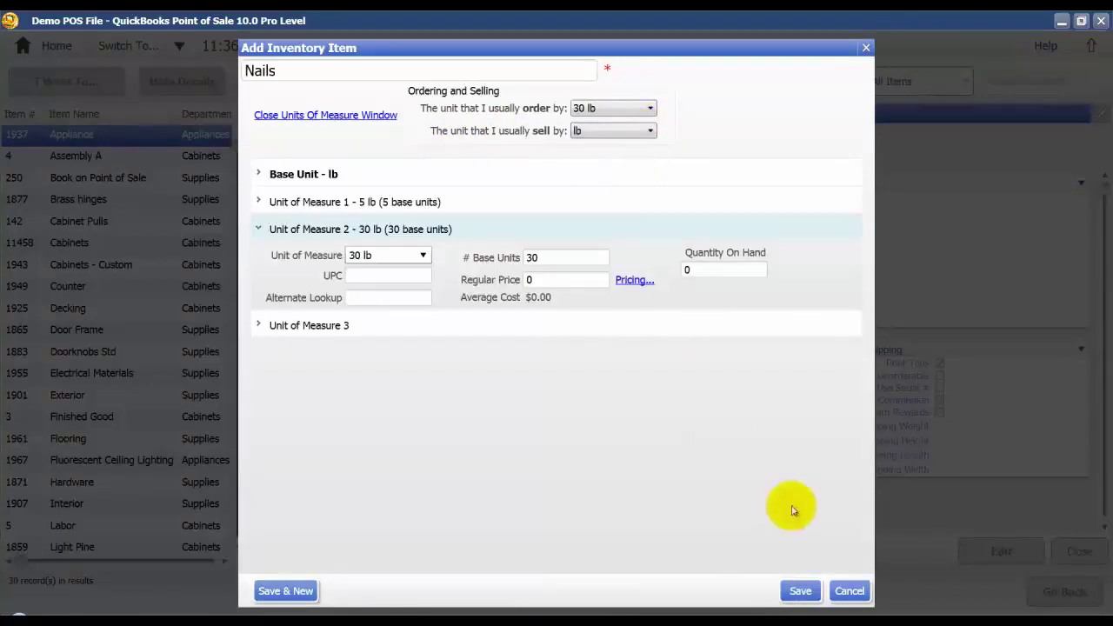
left_click(795, 591)
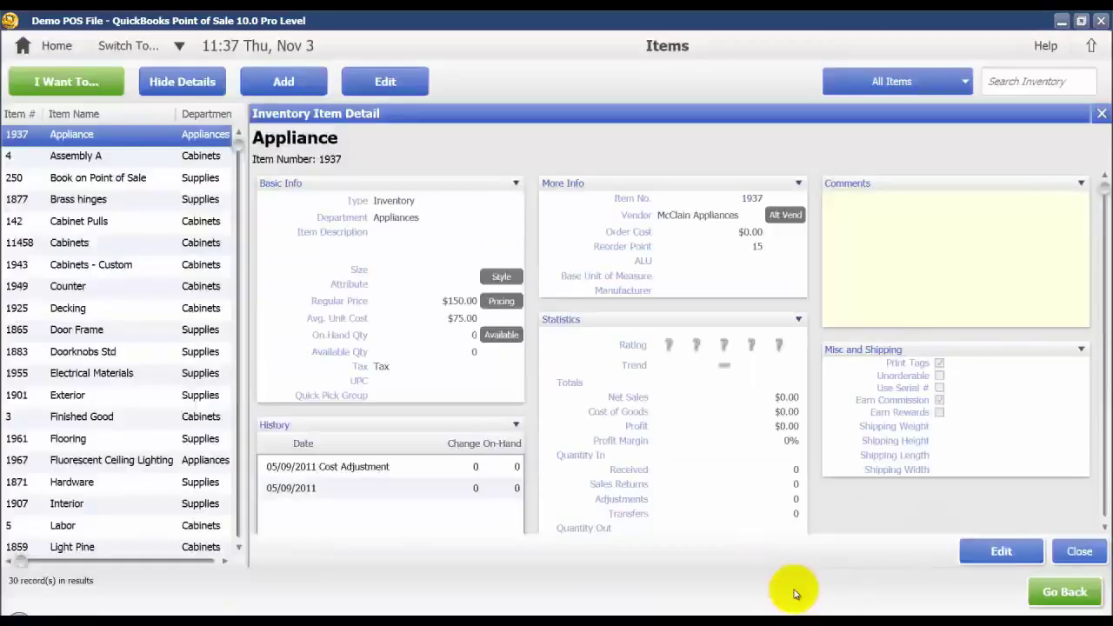